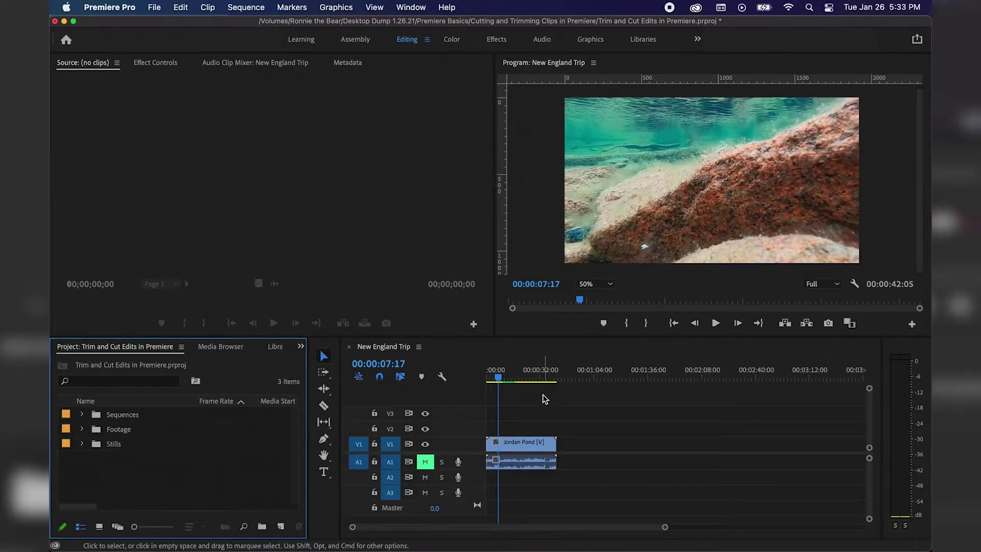
- Scrub through the sequence to find where the Jordan Pond clip should begin
drag(496, 379, 488, 402)
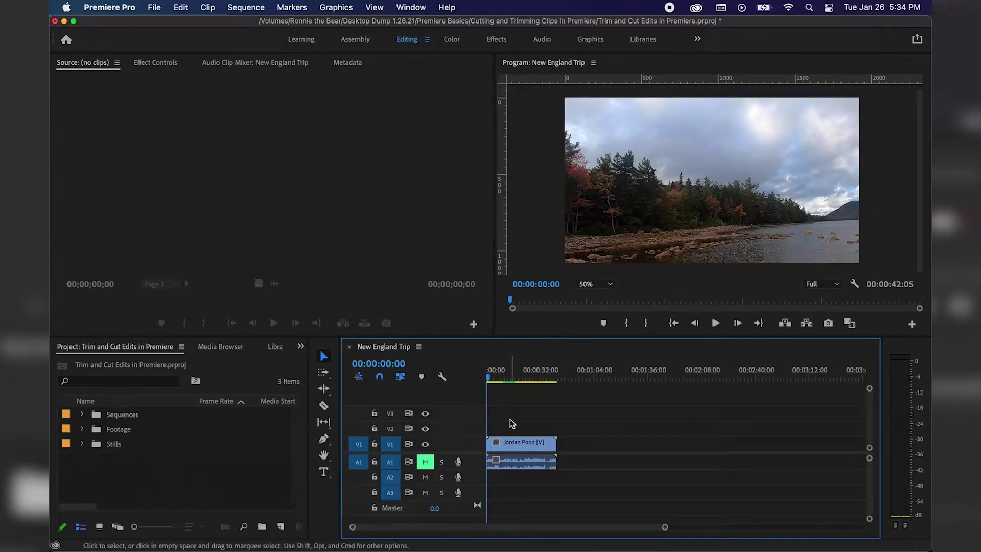
click(487, 380)
drag(488, 380, 505, 386)
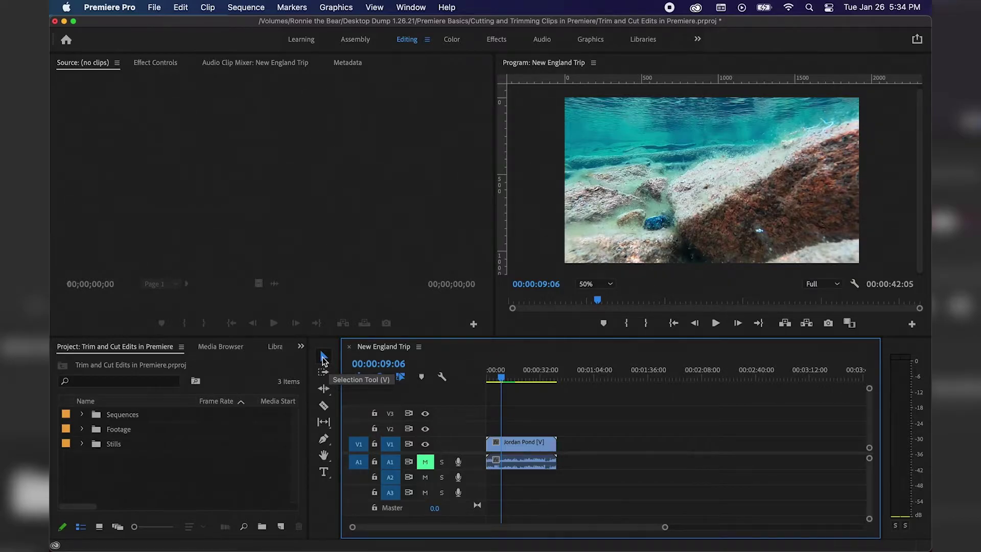
- Trim Jordan Pond's start to the underwater shot and slide the clip back to 00:00:00:00
click(492, 444)
drag(491, 445, 505, 445)
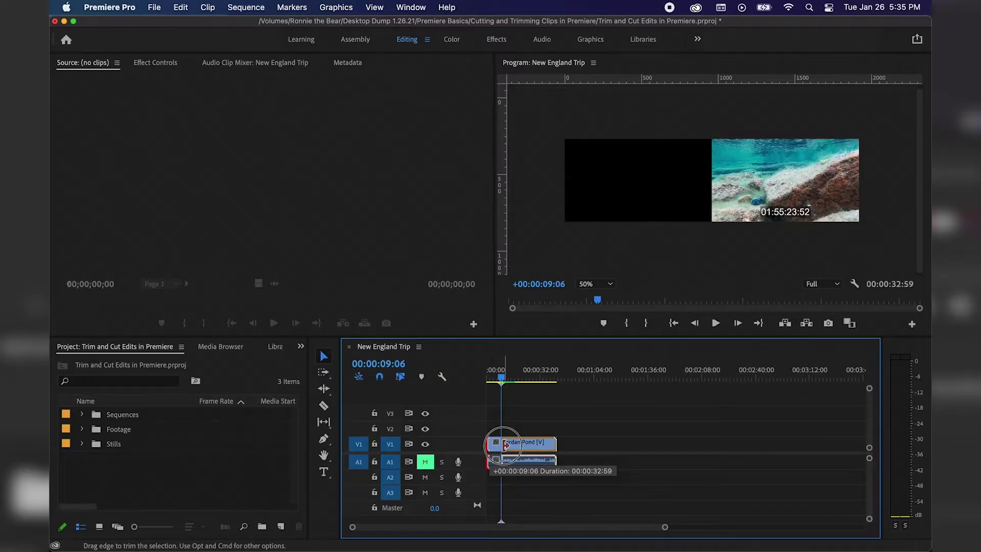
drag(505, 445, 511, 447)
click(527, 444)
mouse_move(502, 378)
mouse_down()
mouse_move(466, 377)
mouse_move(499, 377)
mouse_move(483, 377)
mouse_up()
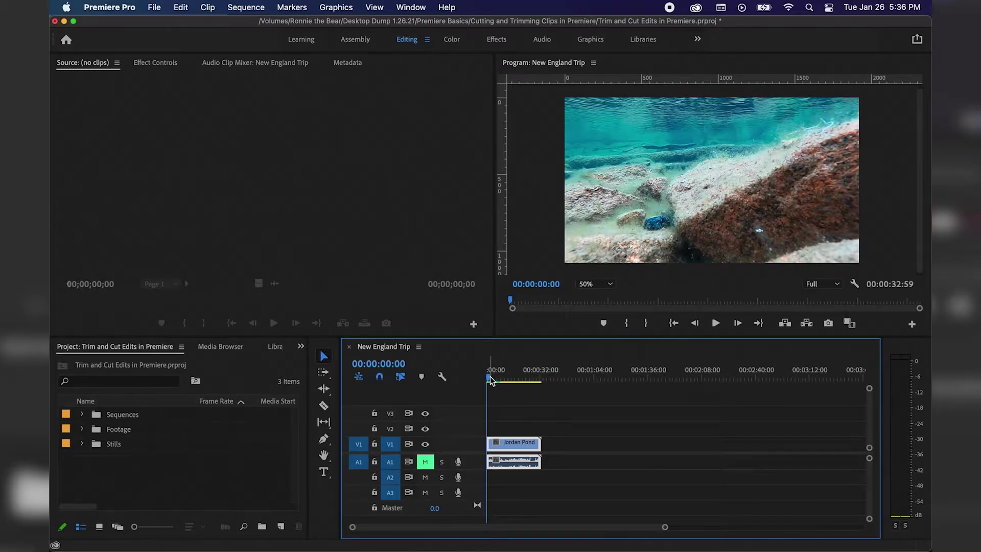
click(492, 382)
- Position the playhead exactly on frame 00:00:03:43 of the lake shot
mouse_move(492, 383)
mouse_down()
mouse_move(501, 386)
mouse_move(492, 382)
mouse_up()
key(Right)
key(Right)
key(Right)
key(Right)
key(Right)
key(Right)
key(Right)
key(Right)
key(Right)
key(Right)
key(Right)
key(Right)
key(Right)
key(Right)
key(Right)
key(Right)
key(Right)
key(Right)
key(Right)
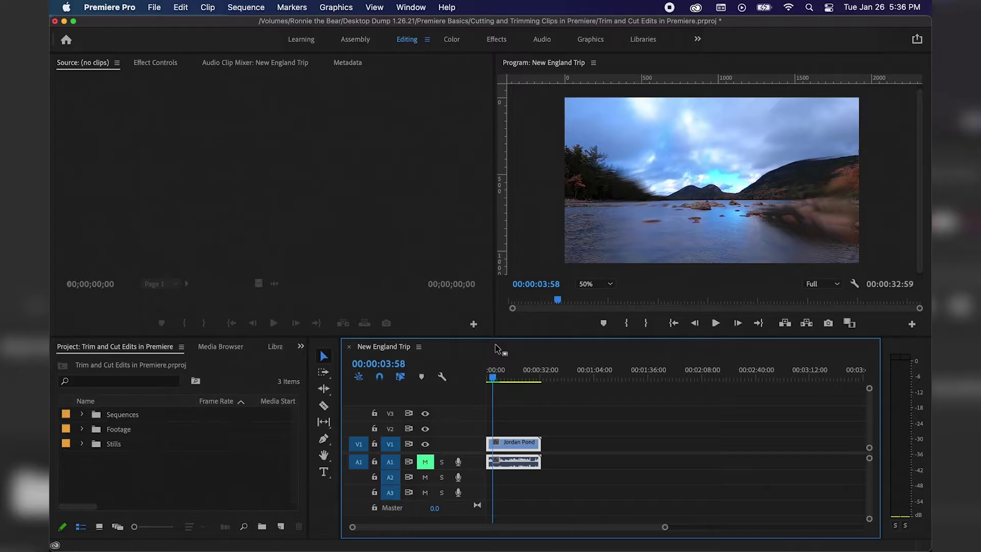
key(Left)
key(Left)
key(Left)
key(Left)
key(Left)
key(Left)
key(Left)
key(Left)
key(Left)
key(Left)
key(Left)
key(Left)
key(Left)
key(Left)
key(Left)
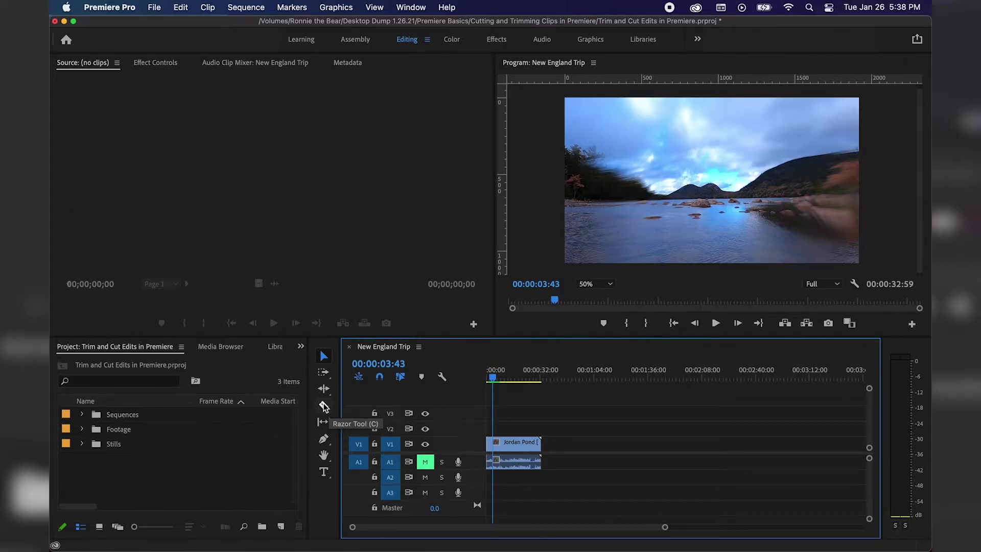
- Razor Jordan Pond at 00:00:03:43 and delete the portion after the cut
click(324, 407)
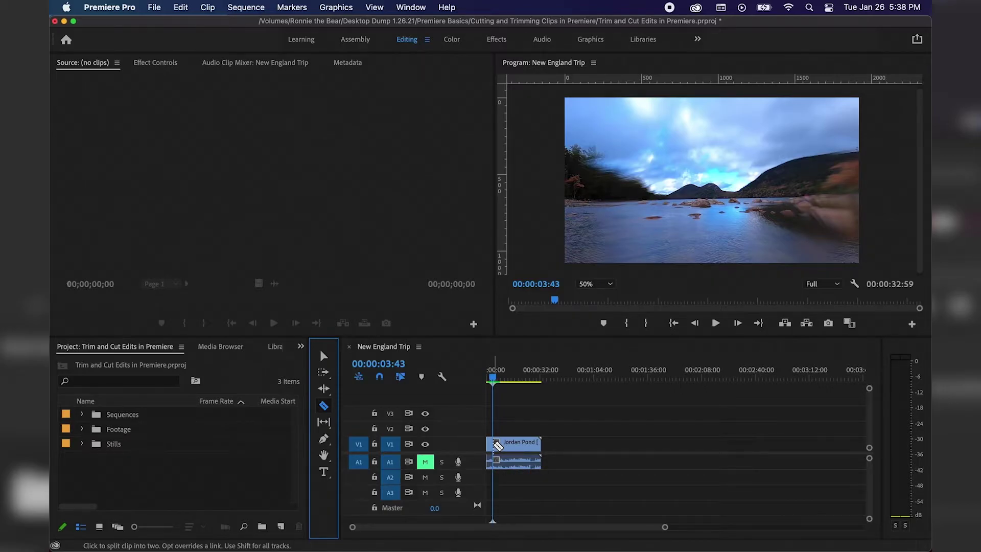
click(497, 445)
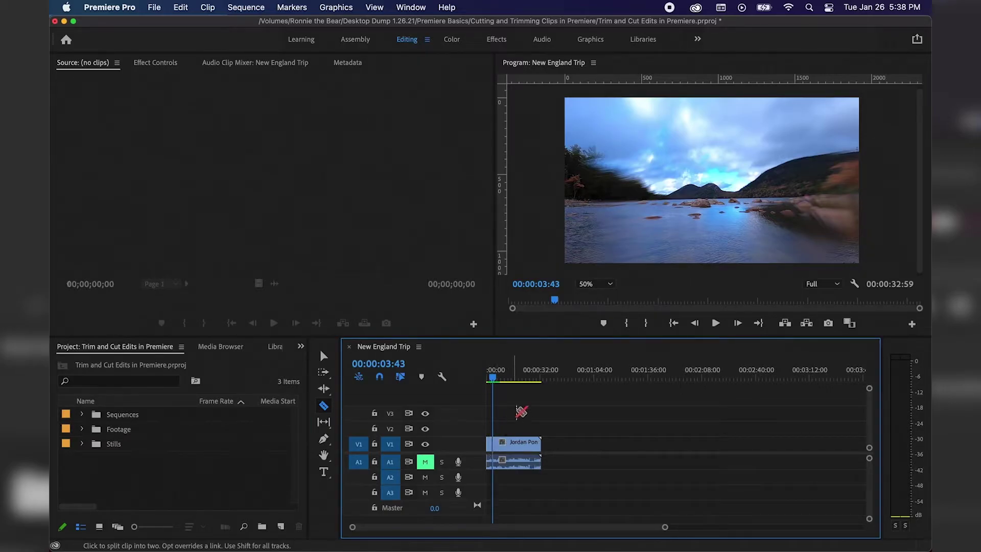
key(v)
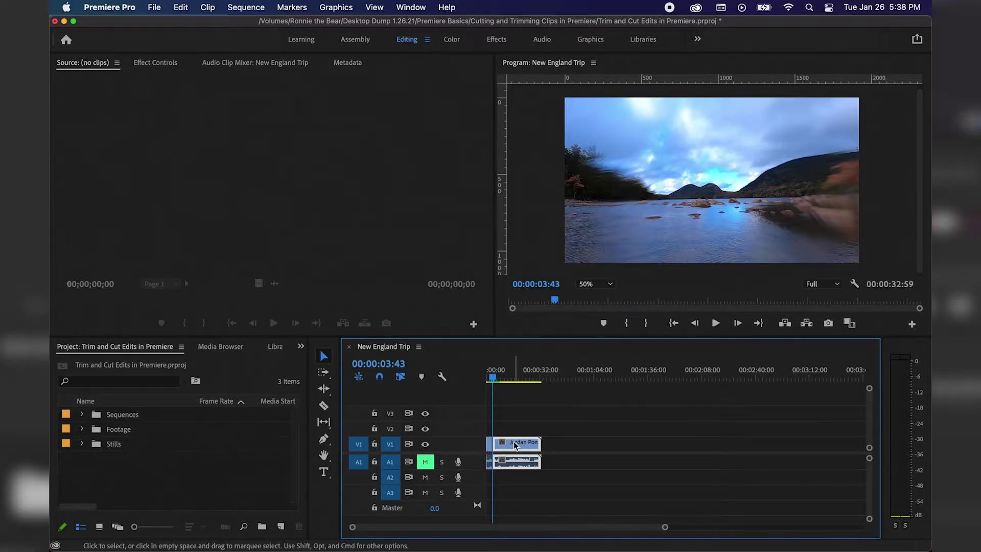
key(Delete)
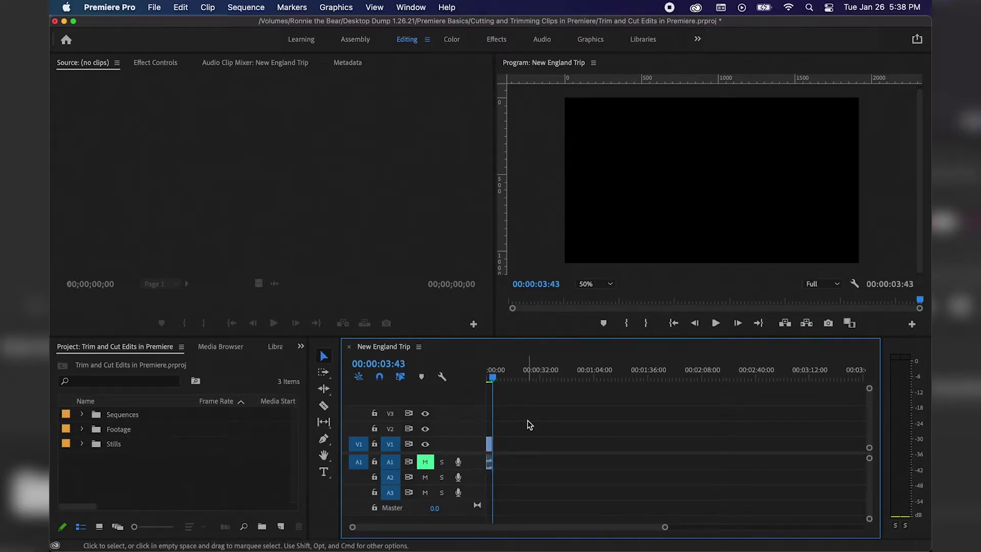
mouse_move(665, 526)
mouse_down()
mouse_move(677, 528)
mouse_move(604, 528)
mouse_move(658, 528)
mouse_up()
key(equal)
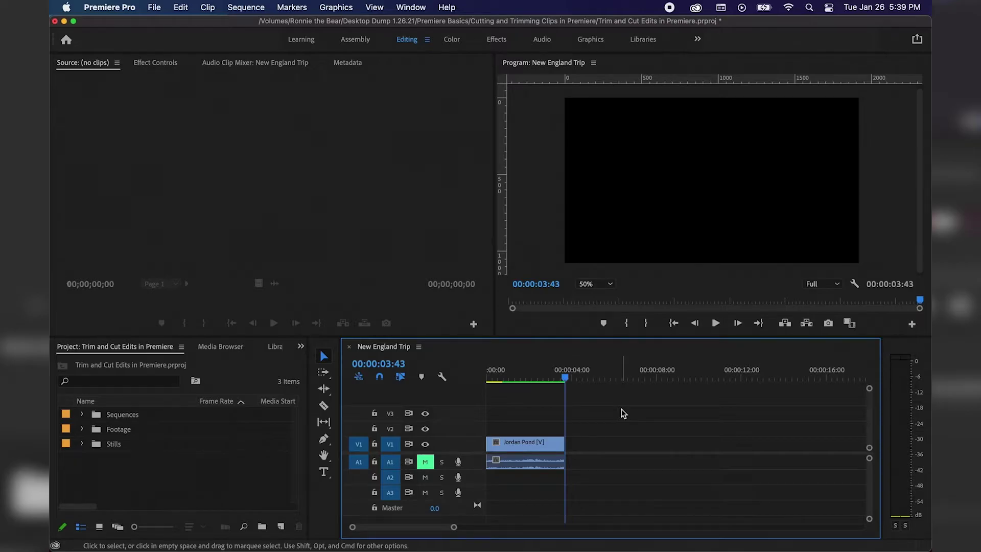
key(Home)
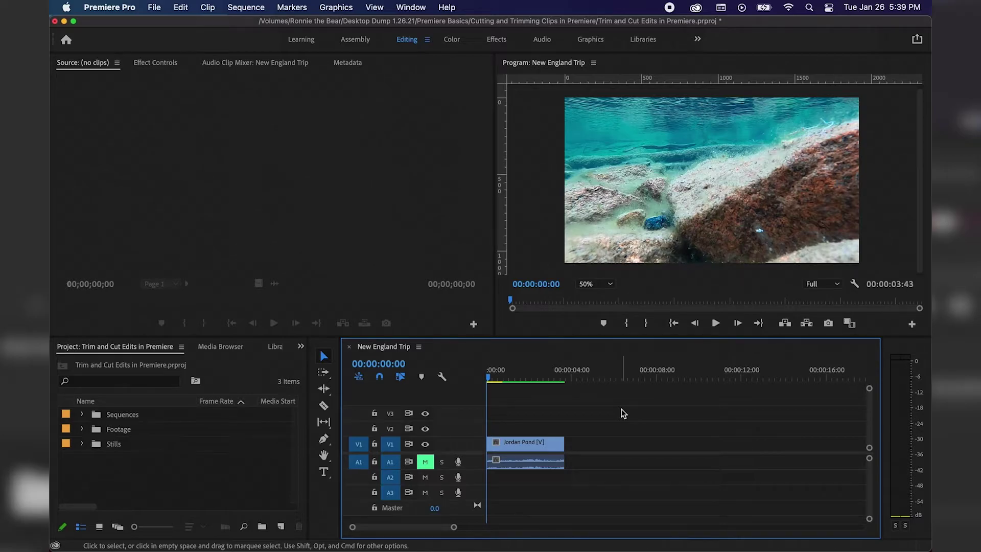
key(space)
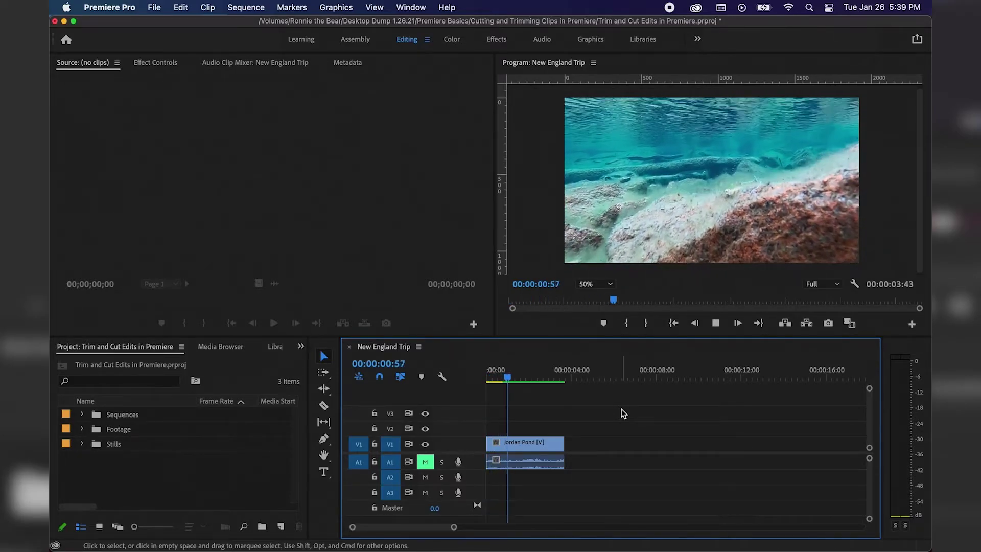
key(End)
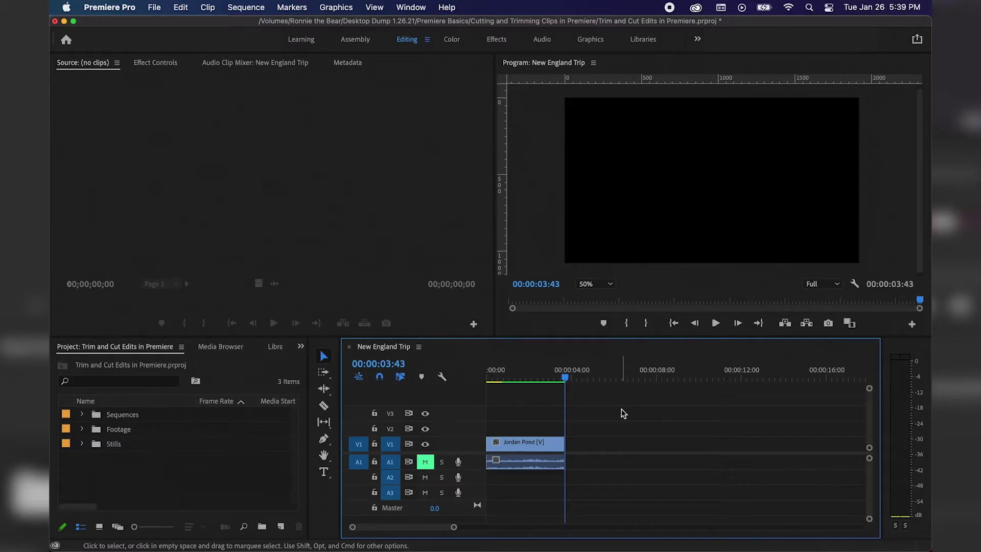
click(83, 432)
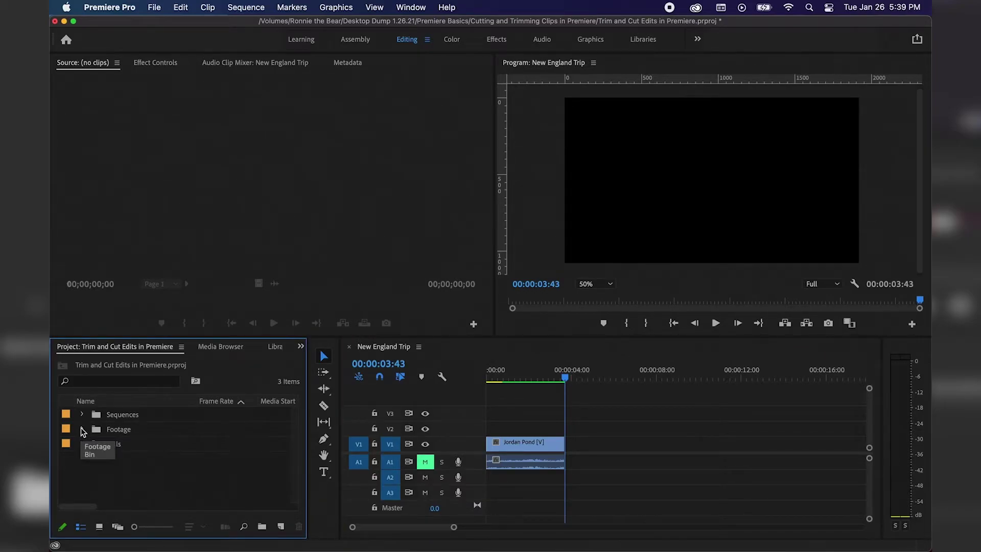
- Drag Mt Greylock Cabin, Mt Greylock Peak and Vermont Falls from the Footage bin in after Jordan Pond
click(81, 429)
click(145, 457)
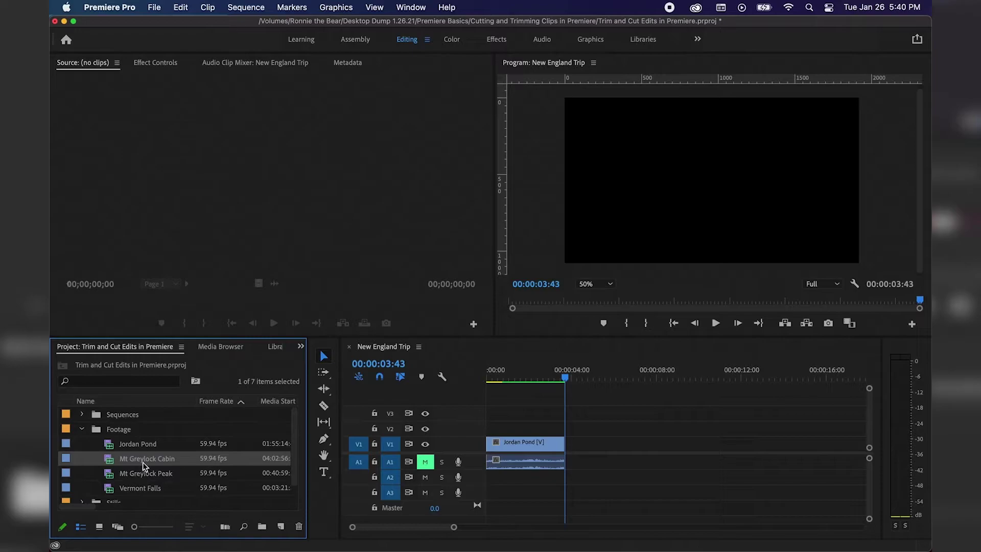
shift+click(146, 489)
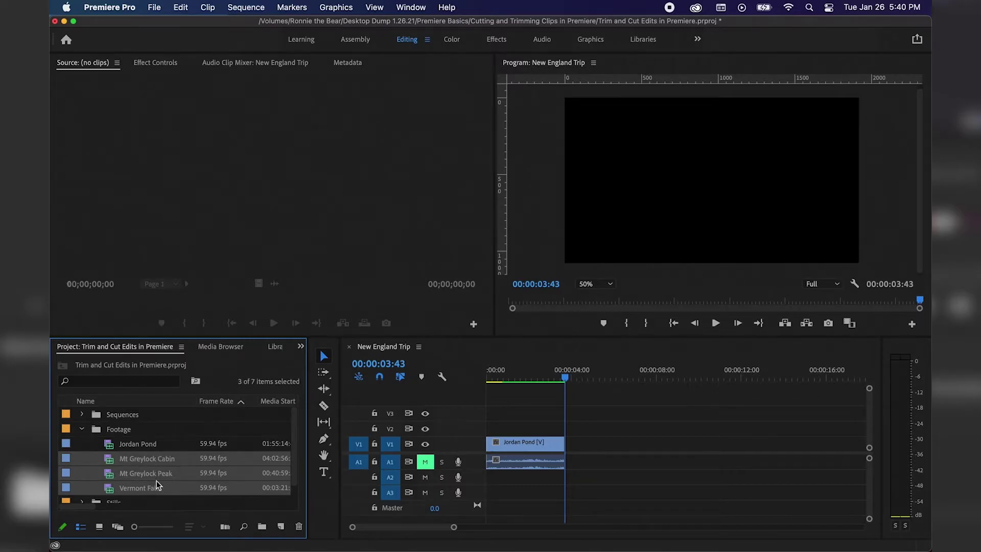
drag(145, 459, 562, 448)
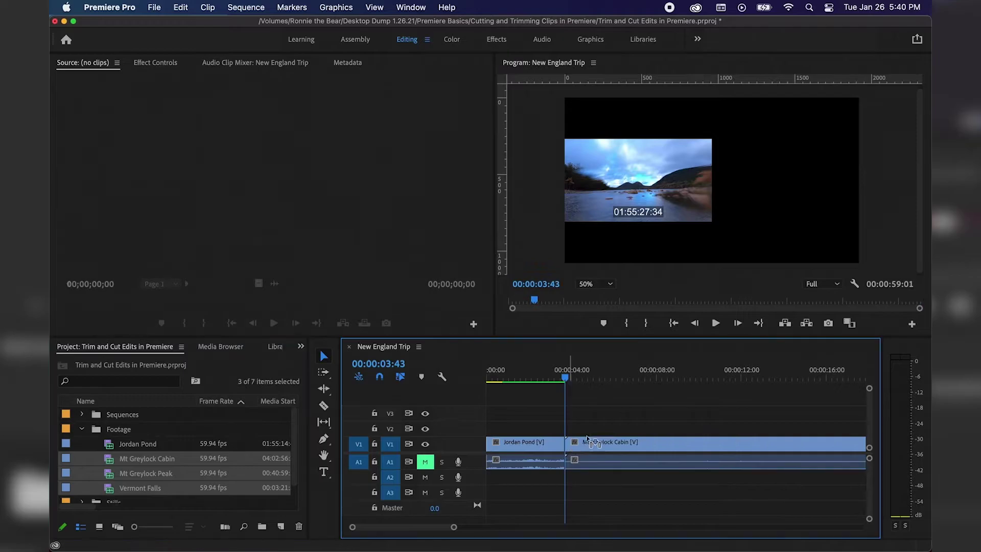
key(minus)
key(minus)
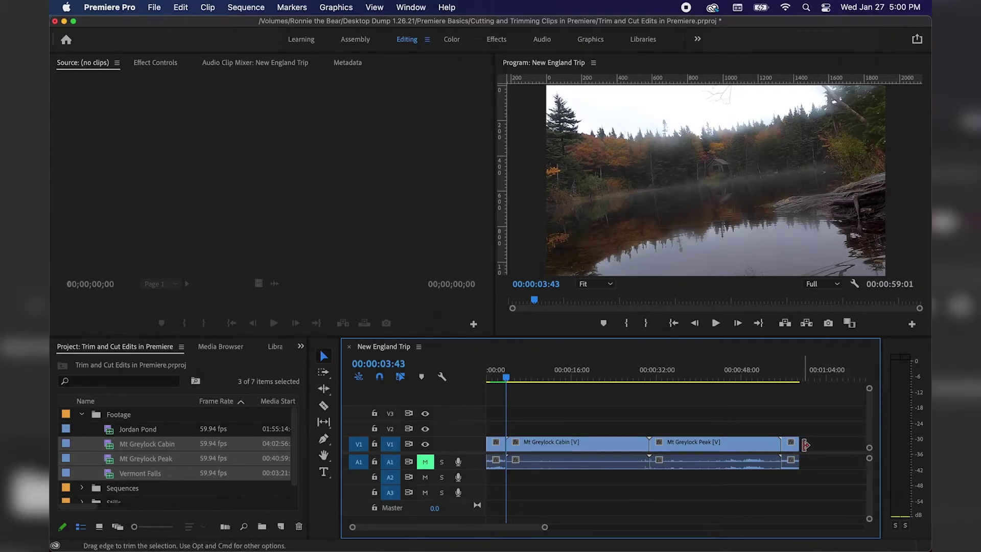
- Lengthen the last clip, mark Mt Greylock Cabin at 00:00:14:42 and 00:00:18:50, and choose Ripple Edit
click(804, 444)
drag(805, 444, 836, 443)
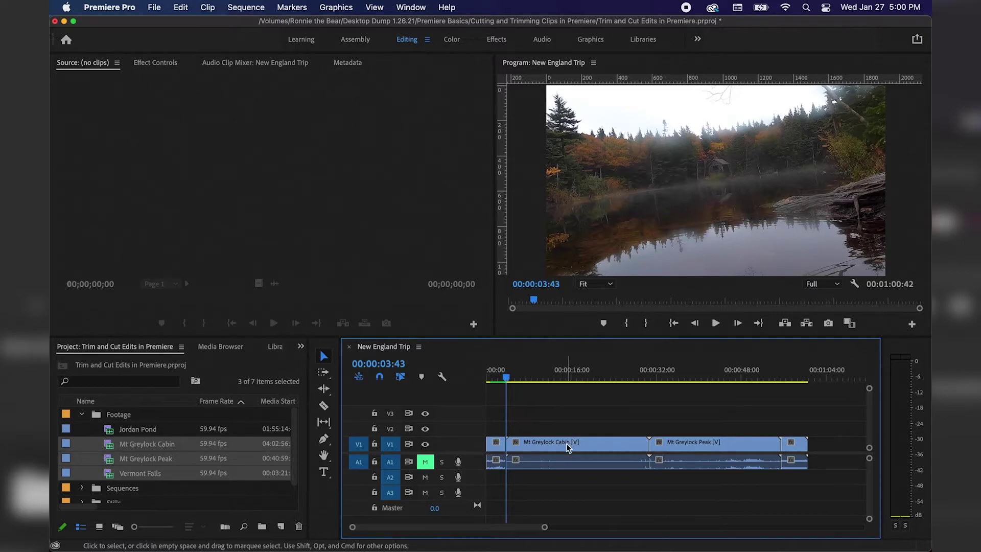
click(589, 440)
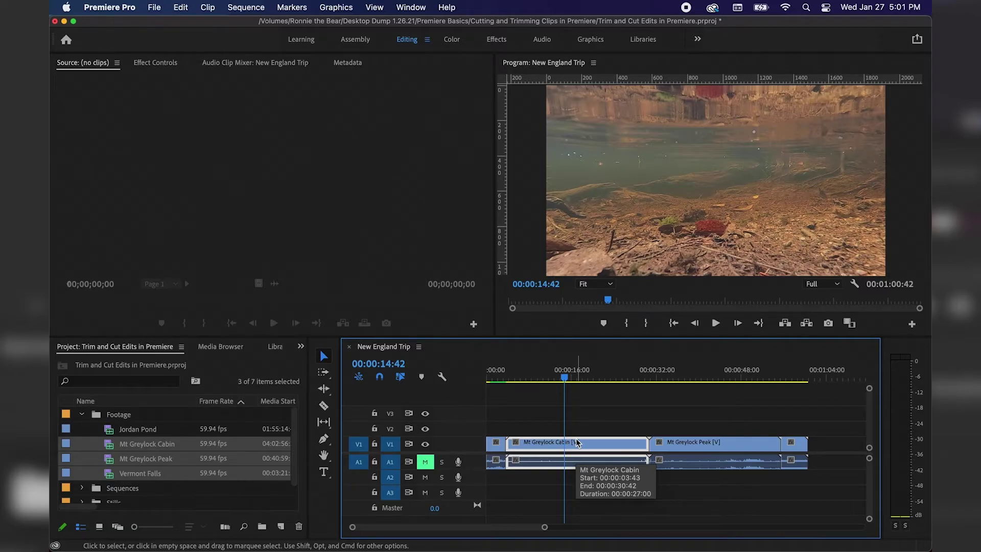
key(cmd+k)
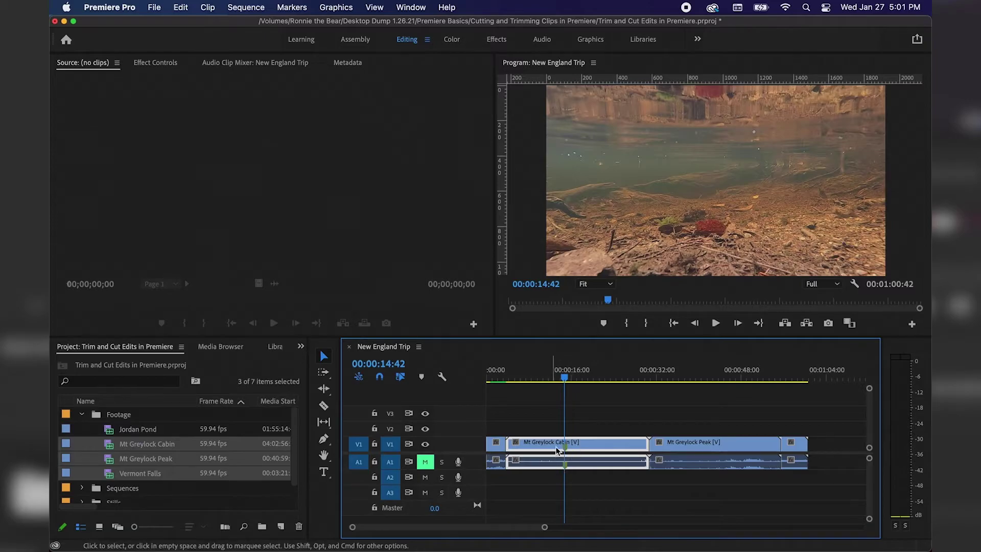
click(585, 463)
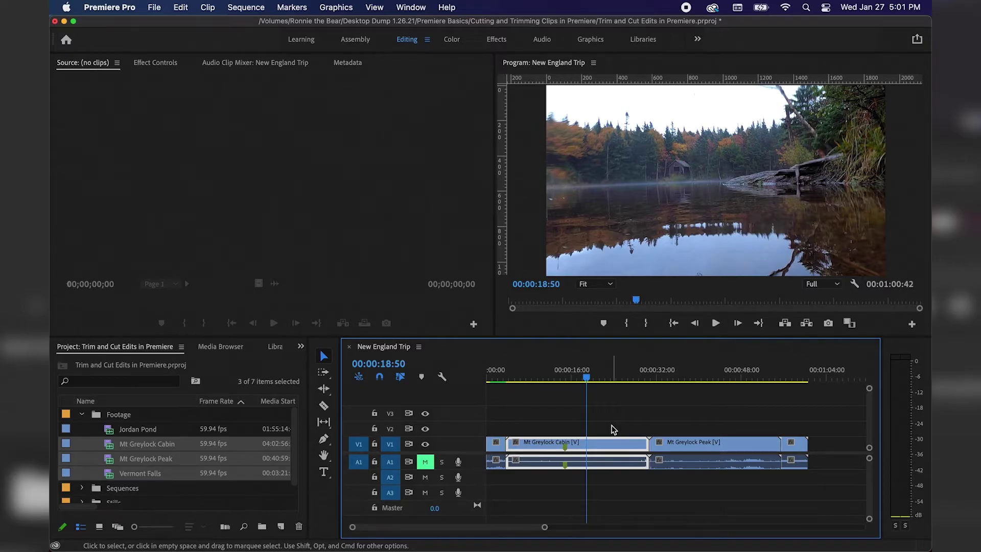
key(m)
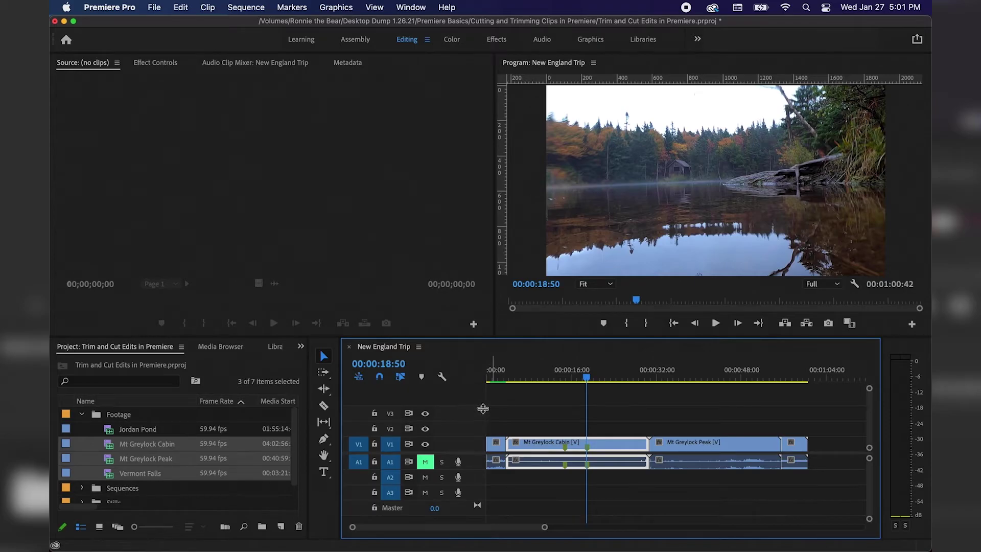
click(323, 389)
click(364, 389)
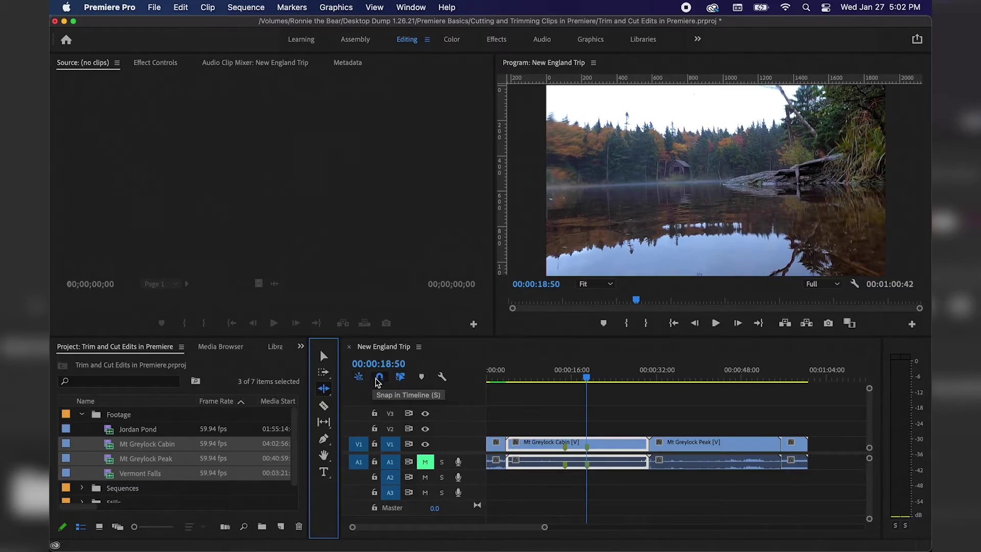
- Ripple-trim Mt Greylock Cabin's start and end to its two markers, leaving it 00:00:05:10 long
drag(517, 448, 570, 452)
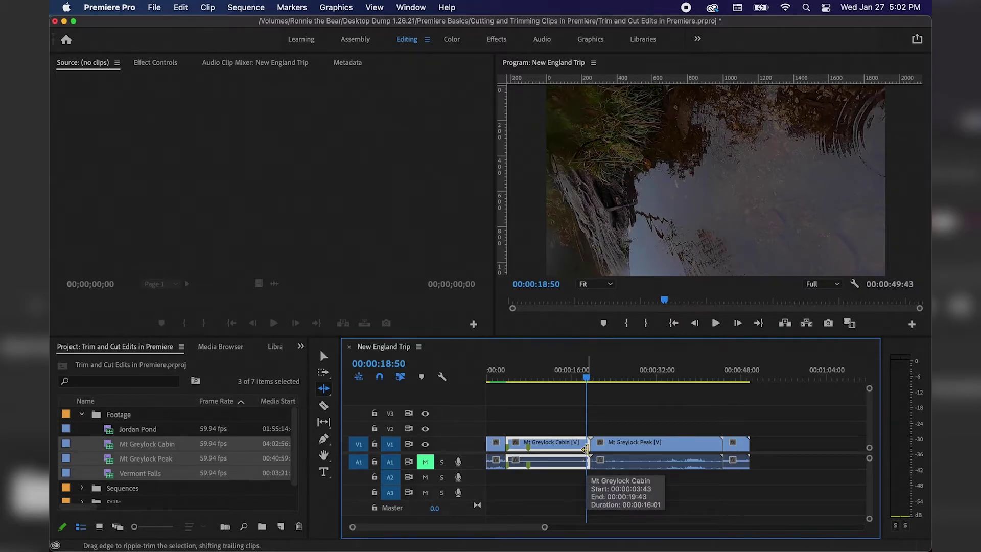
drag(586, 449, 527, 456)
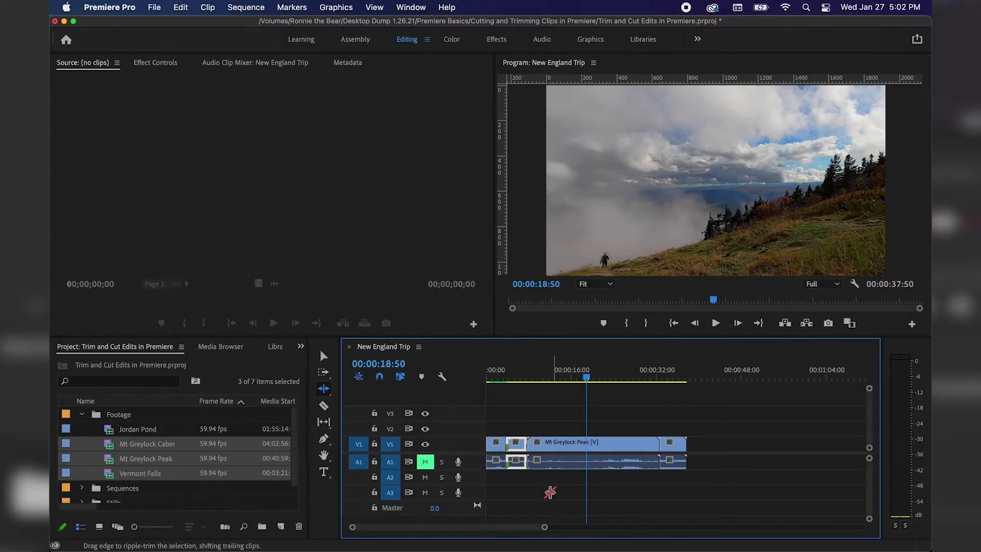
key(v)
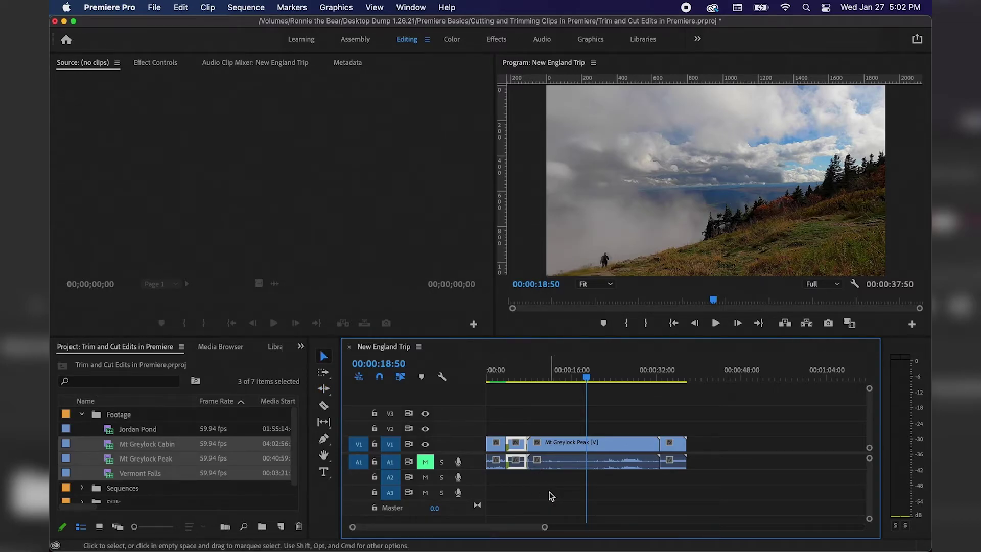
- Ripple-trim Mt Greylock Peak's head at 00:00:14:40 and its tail at 00:00:11:09
drag(586, 376, 564, 377)
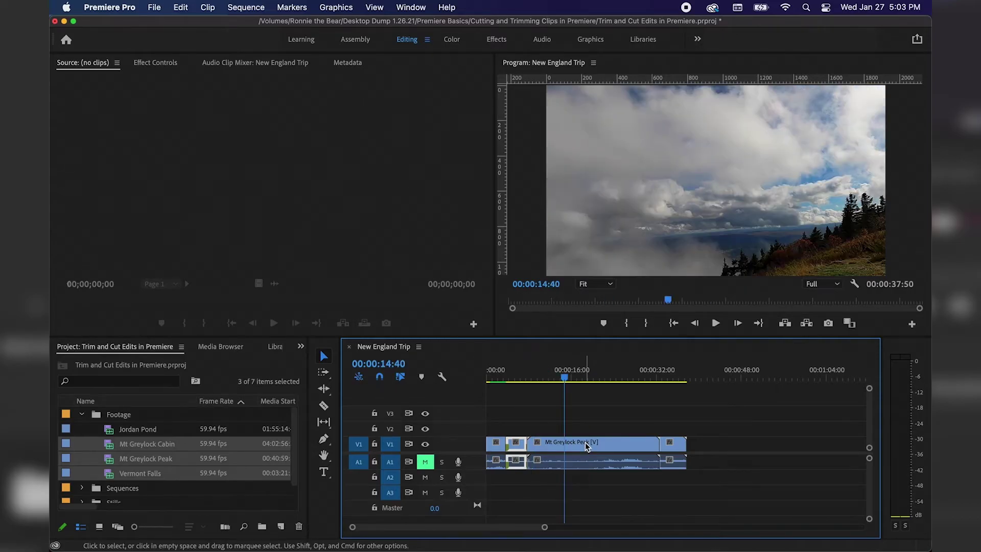
click(585, 442)
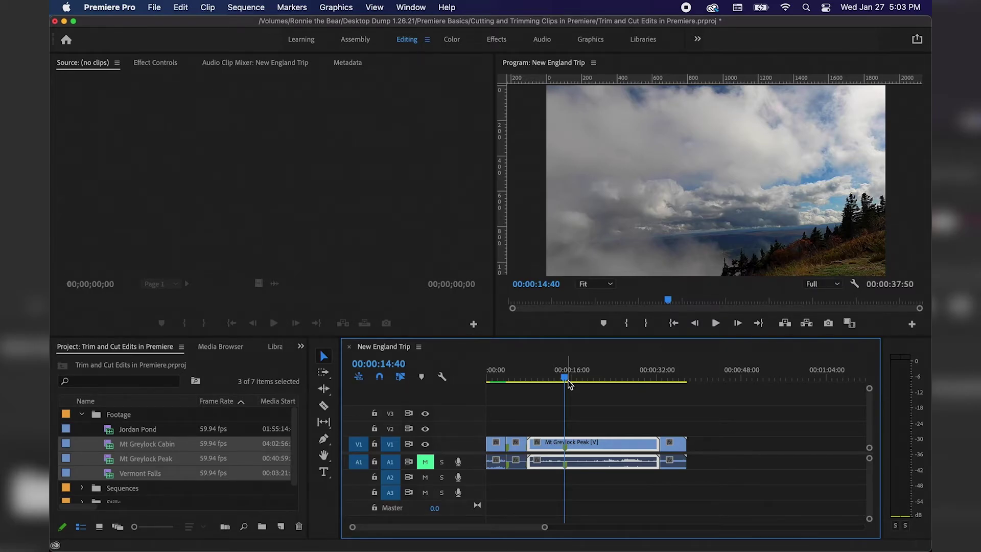
key(q)
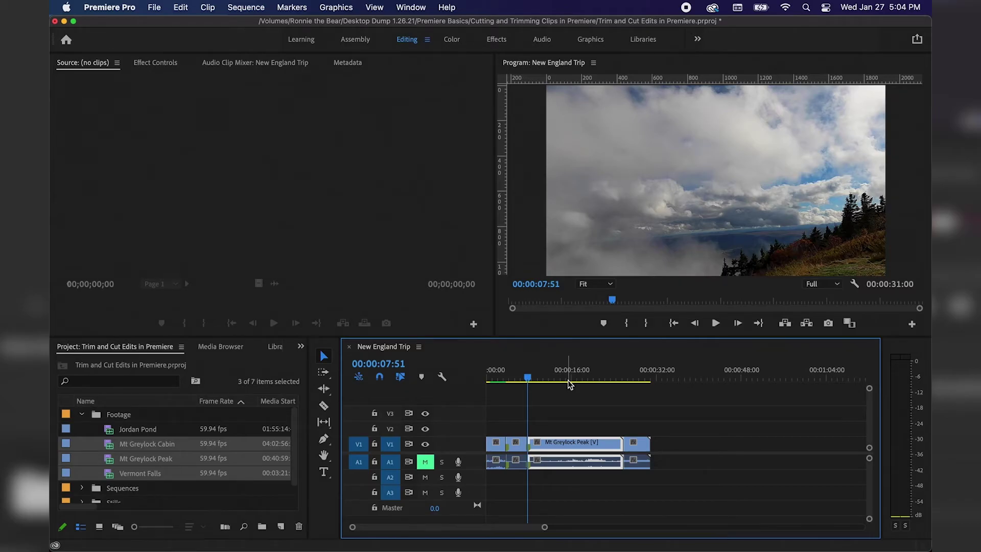
drag(570, 384, 546, 380)
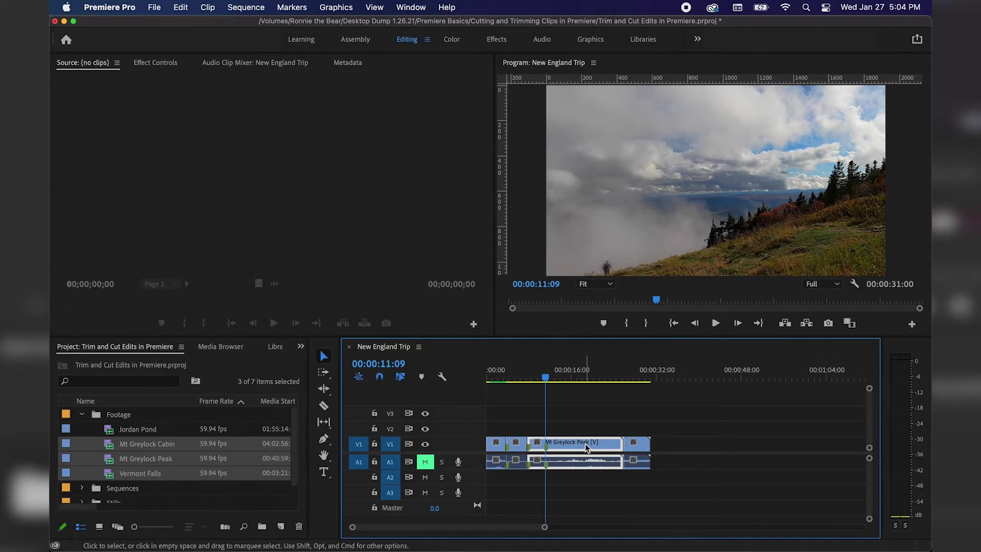
key(shift+Delete)
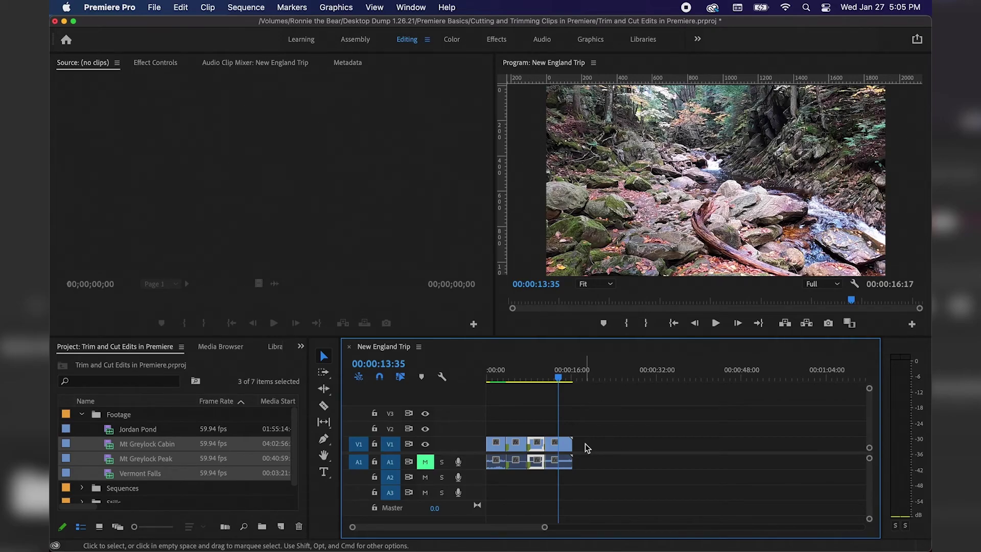
- Trim Vermont Falls to end at 00:00:13:35 and play the edit from the sequence start
key(w)
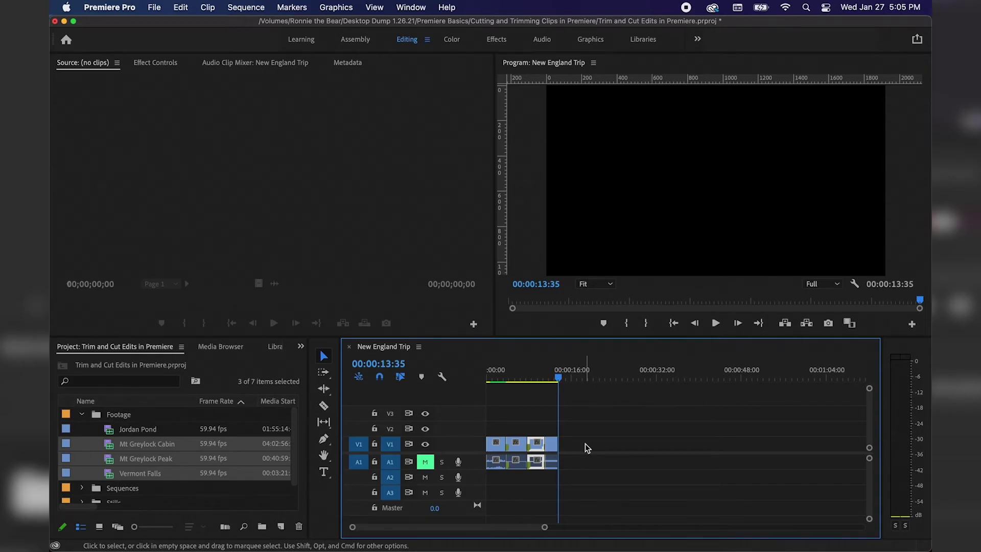
key(j)
key(j)
key(j)
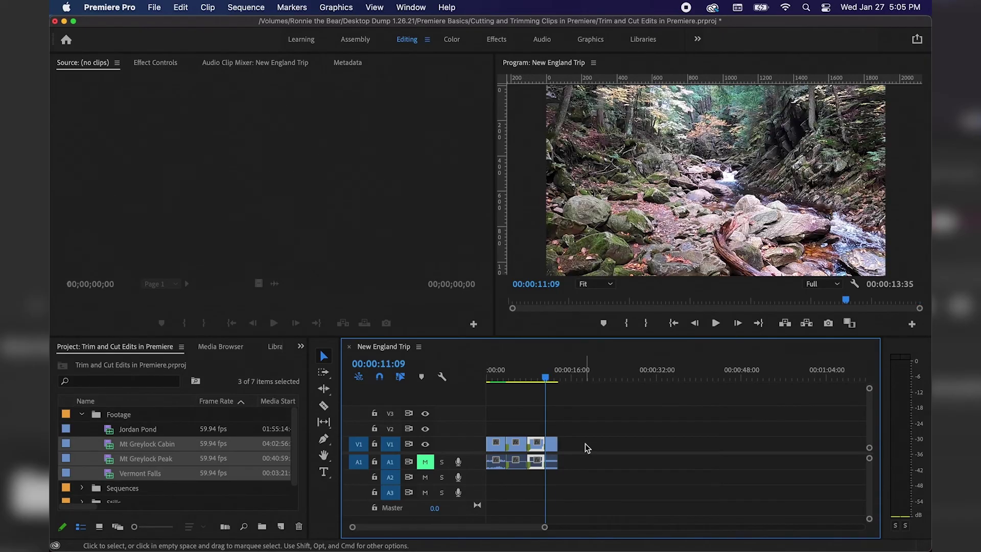
key(k)
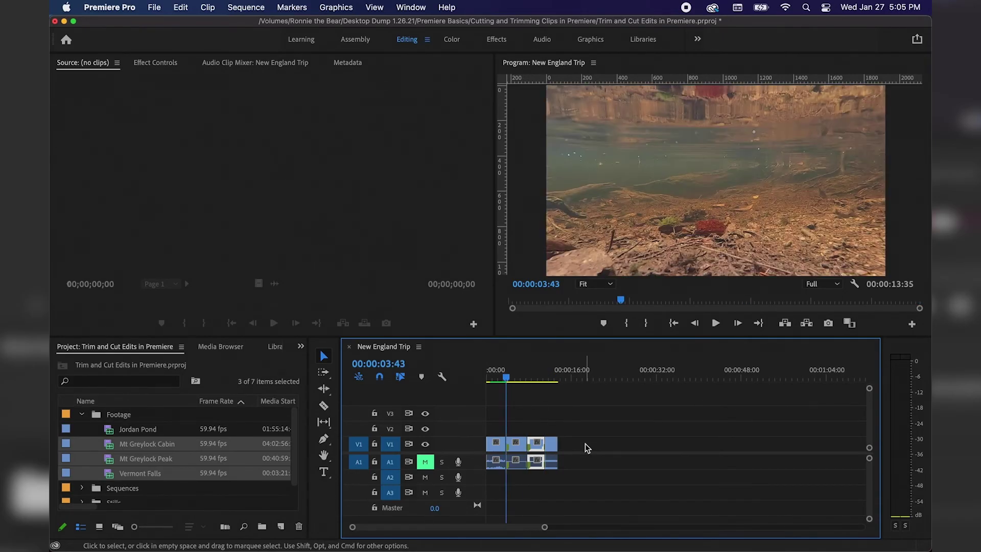
key(Home)
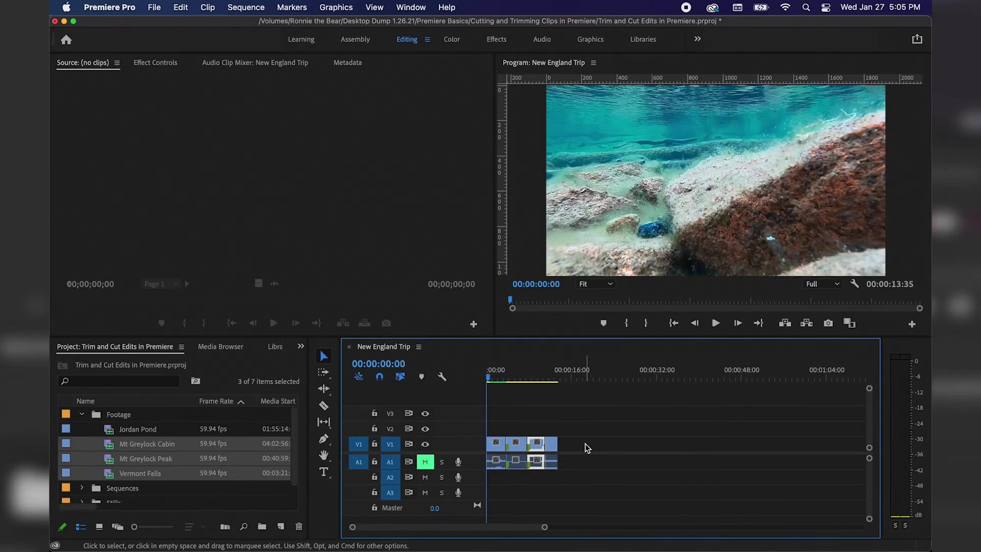
key(space)
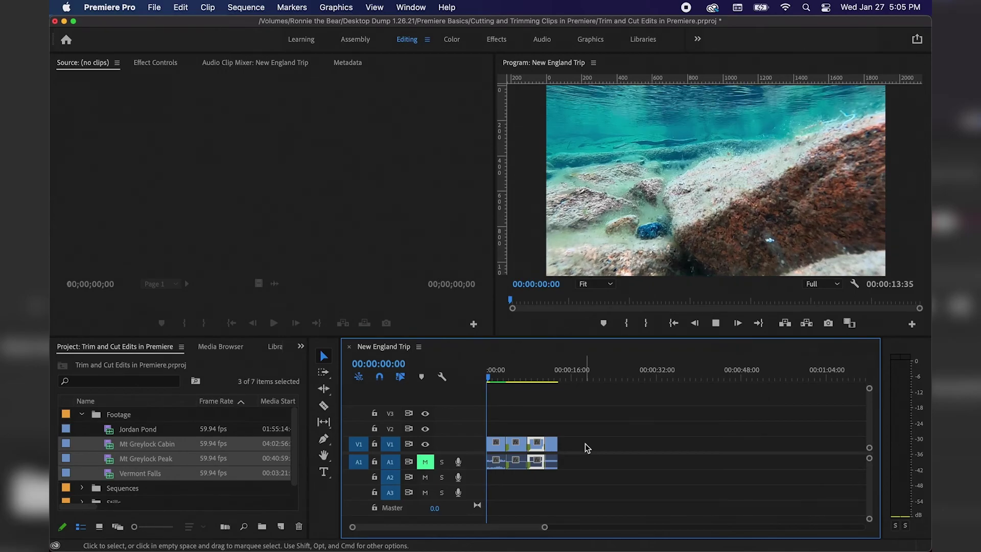